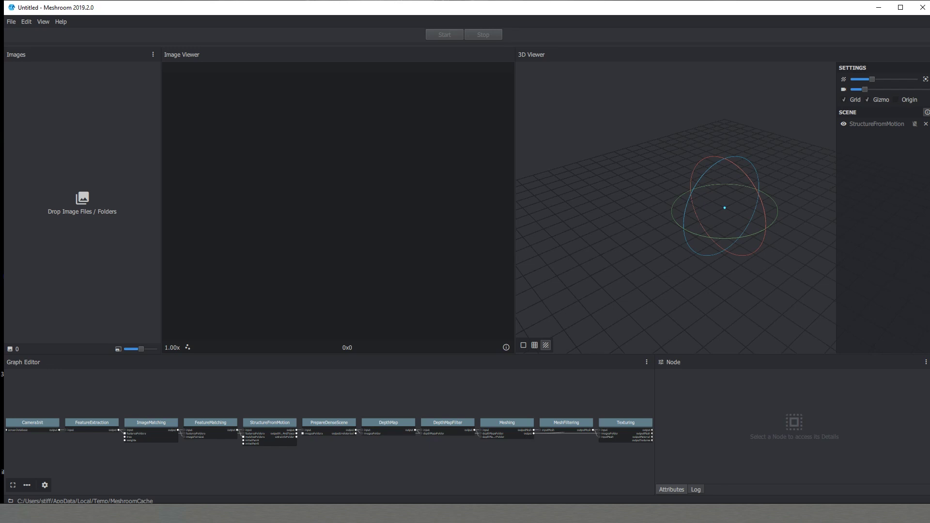
# Step: Bring the Images folder of 16 stone wall photos in front of Meshroom with Alt+Tab
pyautogui.hotkey('alt', 'Tab')
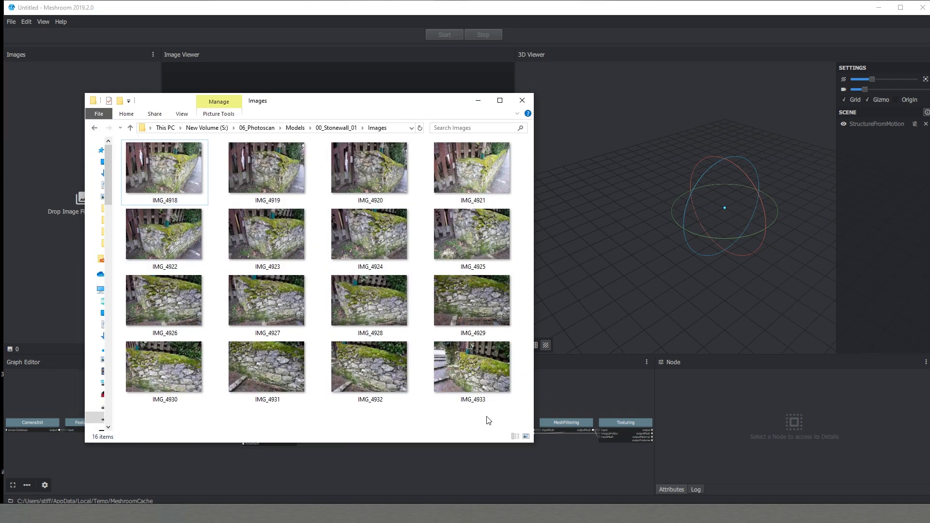
# Step: Select and deselect the 16 photos, then switch to large thumbnails and scroll through them
pyautogui.moveTo(489, 421); pyautogui.dragTo(119, 143)
pyautogui.click(429, 421)
pyautogui.keyDown('ctrl'); pyautogui.scroll(1, 389, 296); pyautogui.keyUp('ctrl')
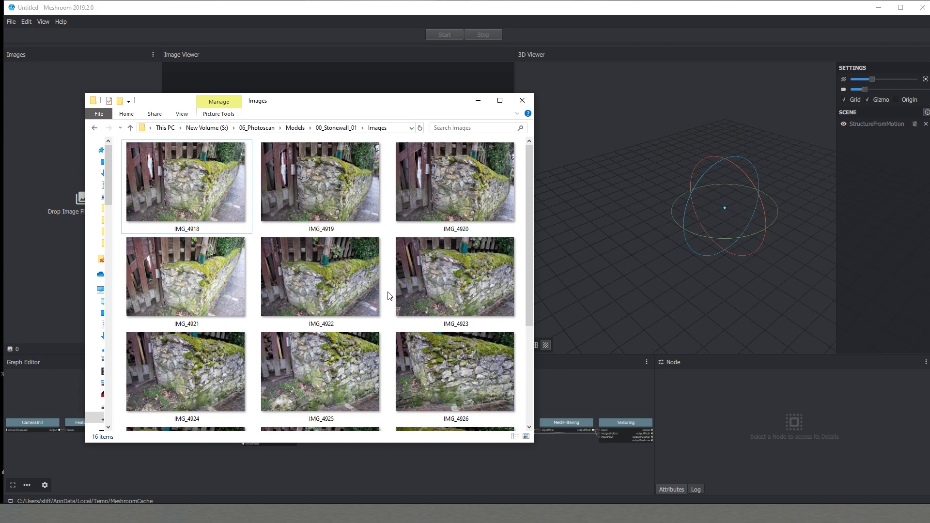
pyautogui.scroll(-3, 390, 296)
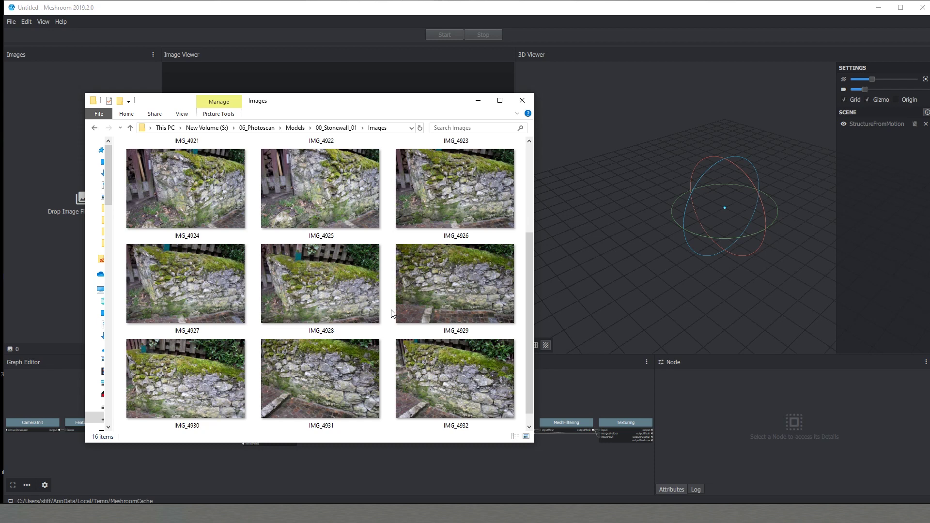
pyautogui.scroll(3, 390, 349)
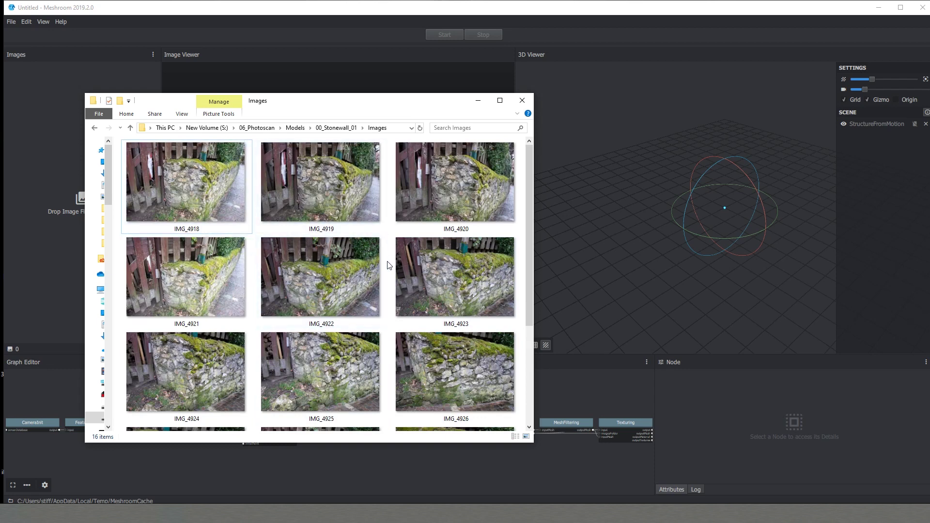
pyautogui.scroll(-5, 389, 266)
pyautogui.scroll(5, 389, 265)
# Step: Drag all 16 stone wall photos from Explorer into Meshroom's Images panel
pyautogui.scroll(-5, 389, 265)
pyautogui.moveTo(385, 102); pyautogui.dragTo(358, 117)
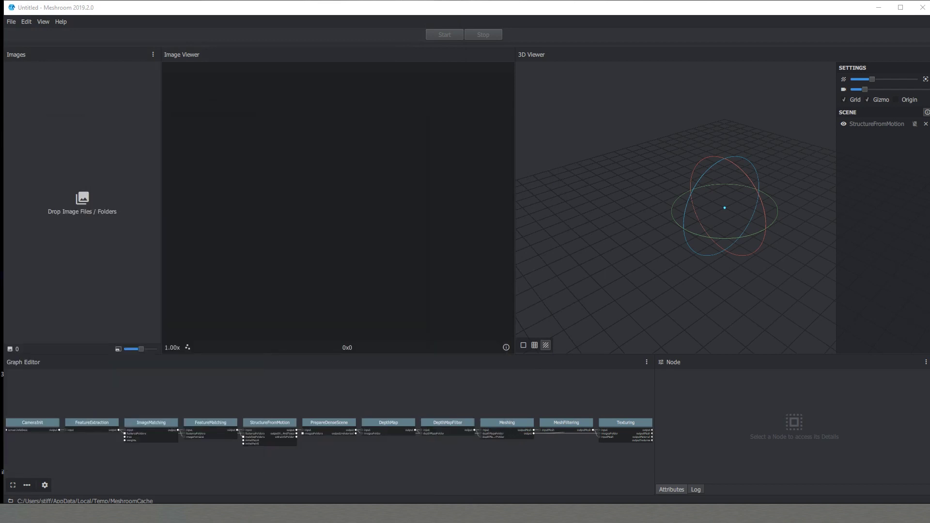
pyautogui.moveTo(174, 179); pyautogui.dragTo(83, 210)
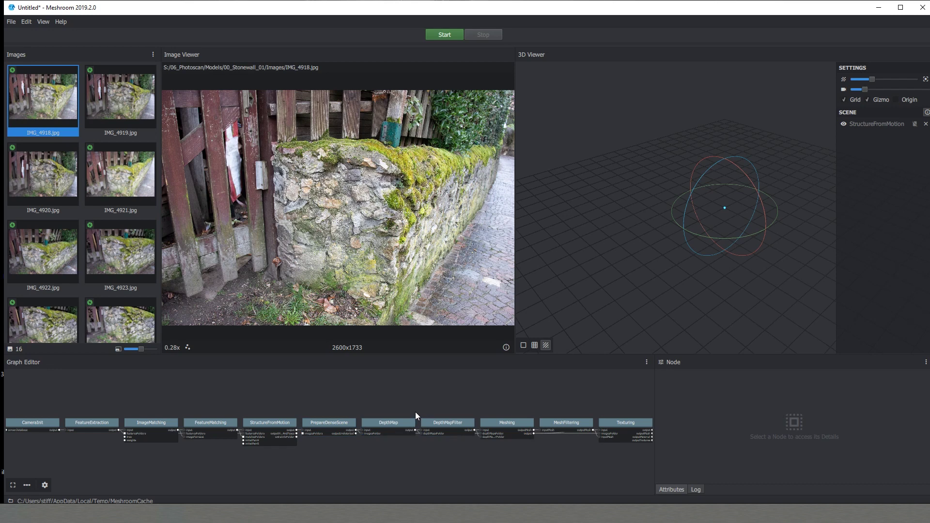
# Step: Set the Texturing node's Texture Side to 8192
pyautogui.click(627, 425)
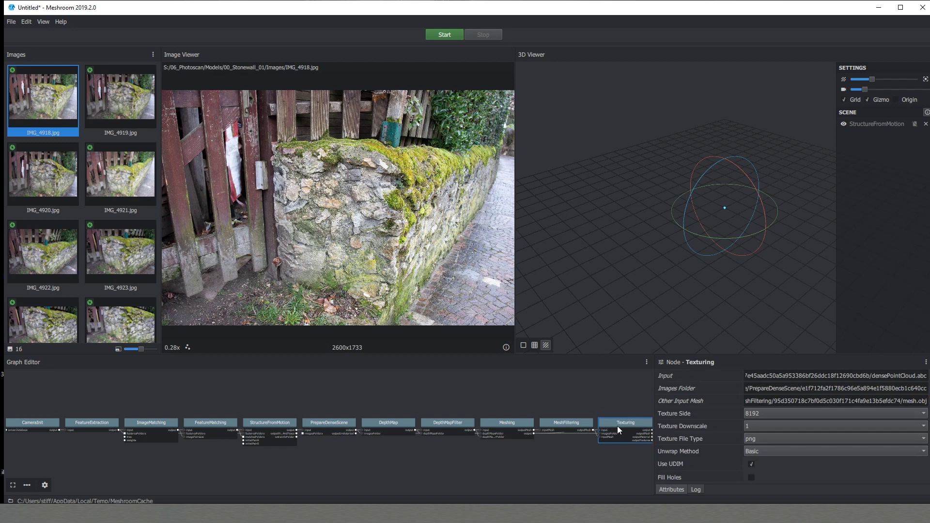
pyautogui.click(764, 415)
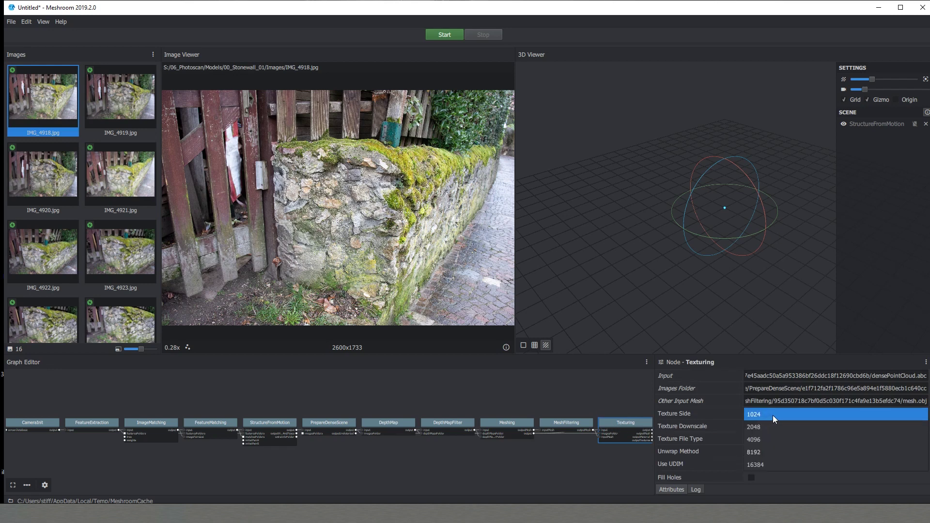
pyautogui.click(766, 453)
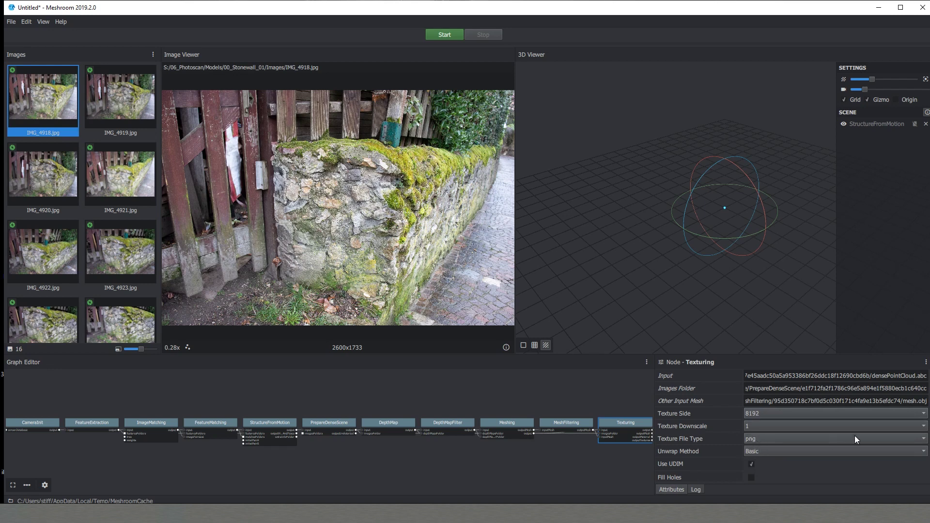
# Step: Scroll through the Texturing node's attributes, then step forward through the photos
pyautogui.scroll(-2, 843, 431)
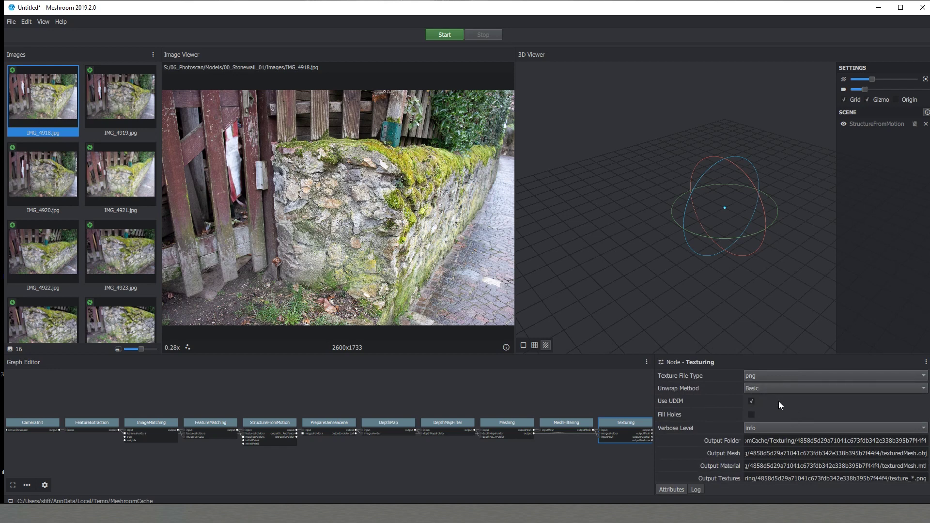
pyautogui.scroll(-1, 784, 403)
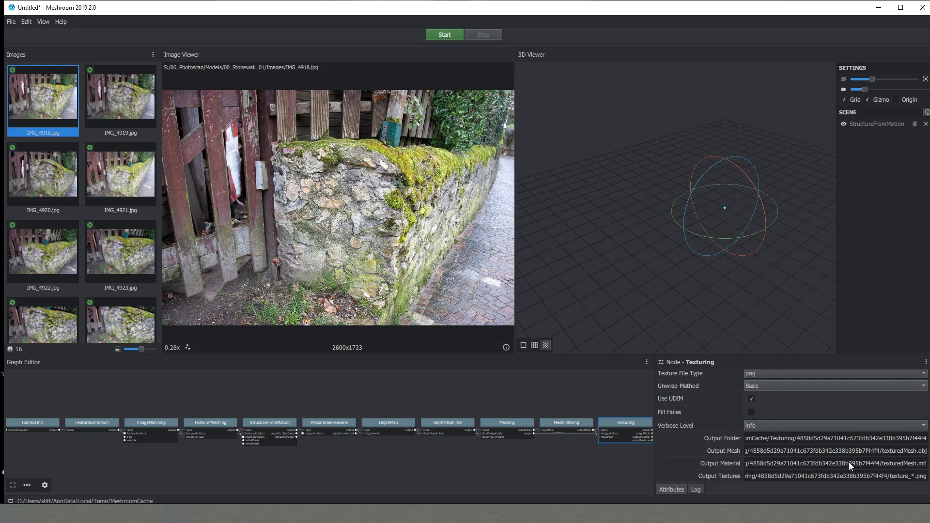
pyautogui.scroll(3, 845, 461)
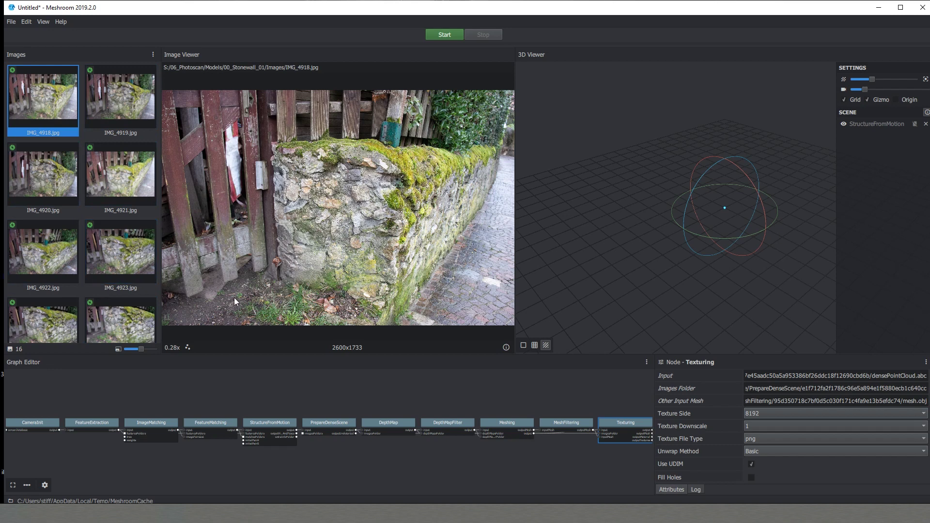
pyautogui.press('Down')
pyautogui.press('Right')
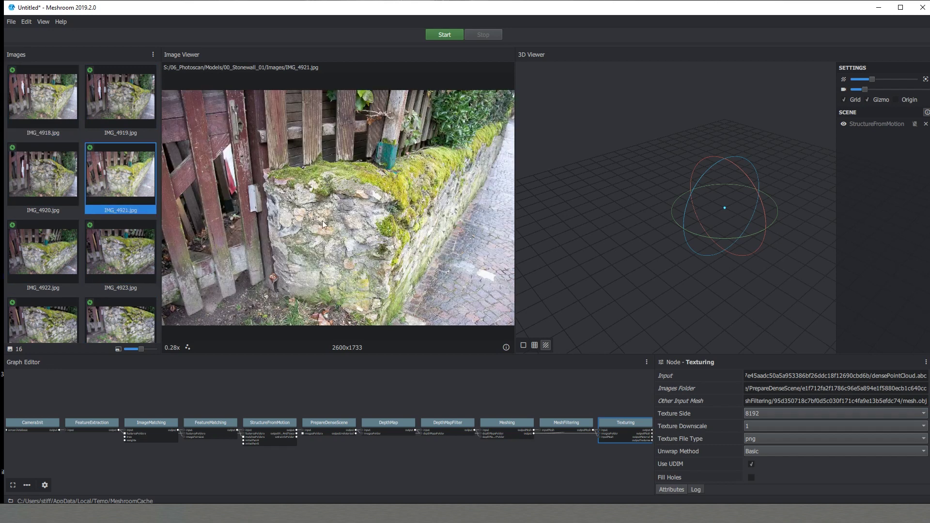
# Step: Browse photos IMG_4922 through IMG_4928 in the Image Viewer, then launch the reconstruction
pyautogui.click(118, 247)
pyautogui.click(49, 260)
pyautogui.click(43, 317)
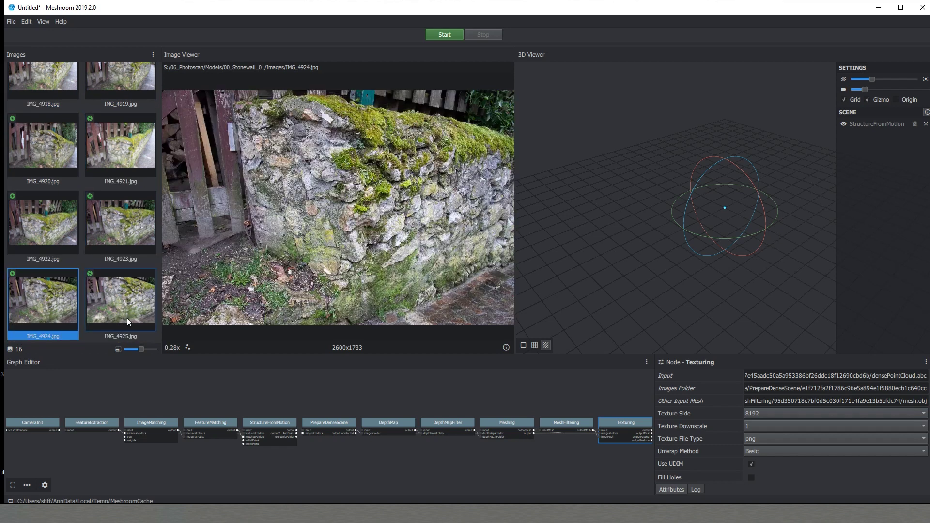
pyautogui.click(127, 318)
pyautogui.click(44, 313)
pyautogui.click(75, 273)
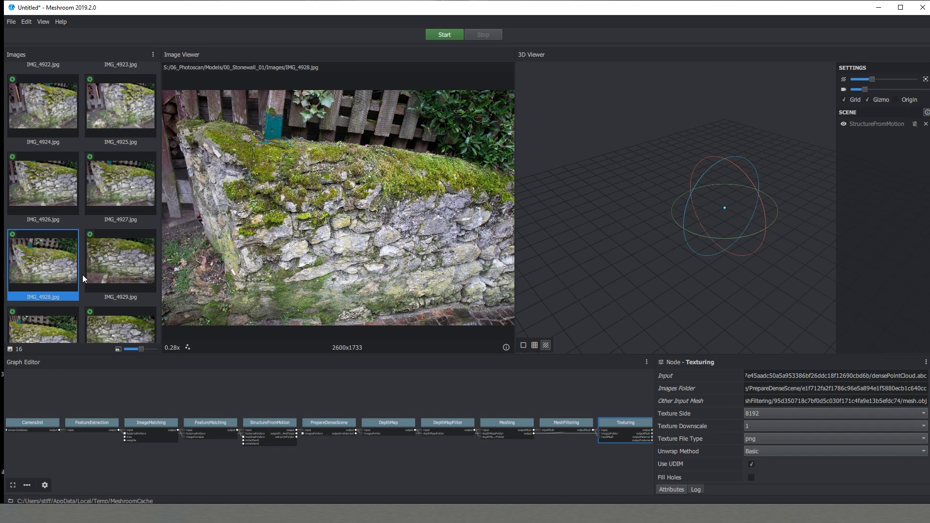
pyautogui.scroll(2, 82, 275)
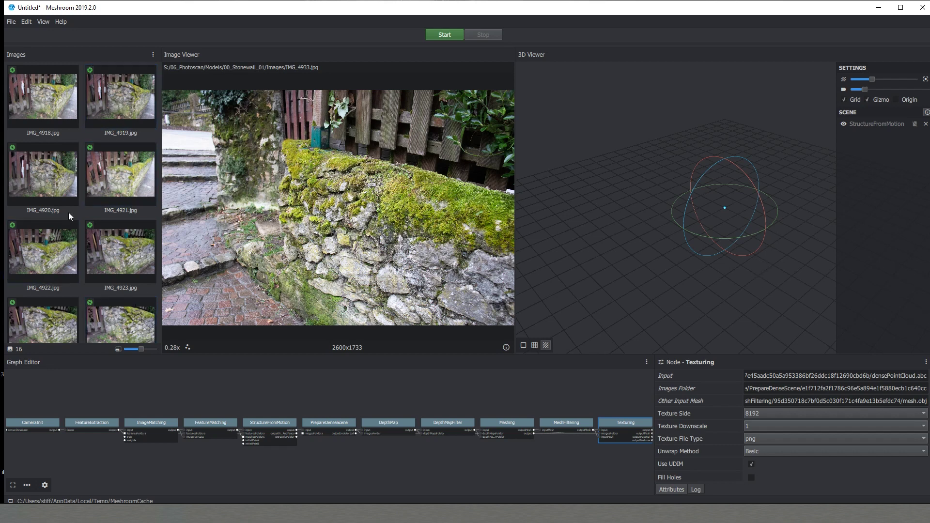
pyautogui.click(449, 37)
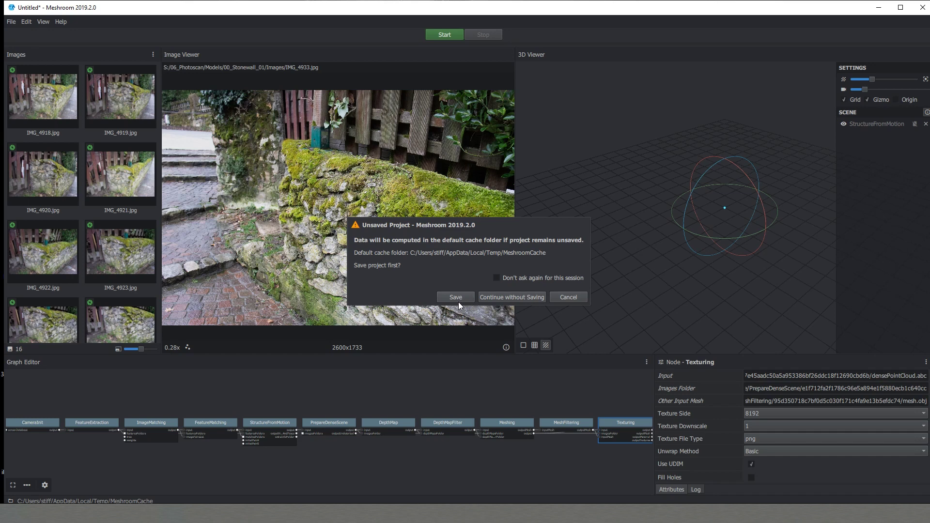
# Step: Continue without saving so the pipeline computes a 22,881-point cloud with 16 cameras
pyautogui.click(512, 297)
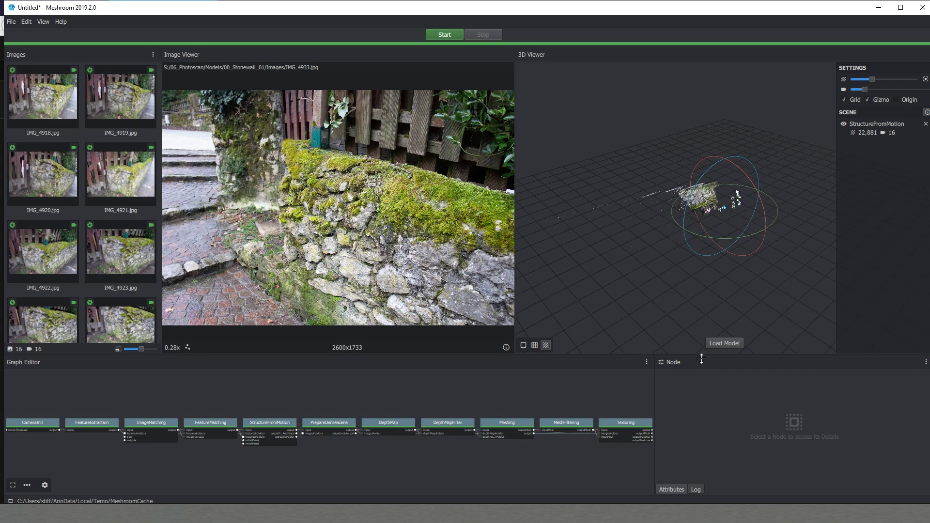
pyautogui.moveTo(741, 318); pyautogui.dragTo(677, 275)
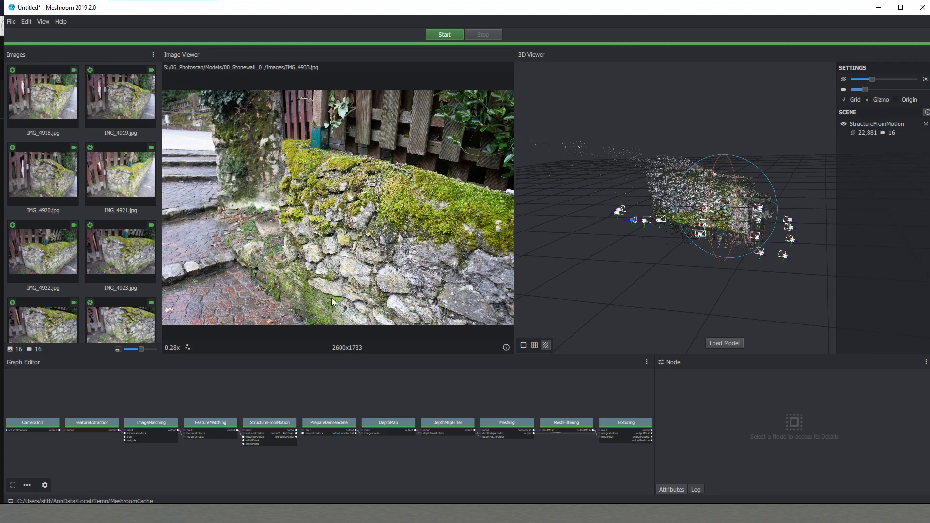
pyautogui.scroll(5, 631, 226)
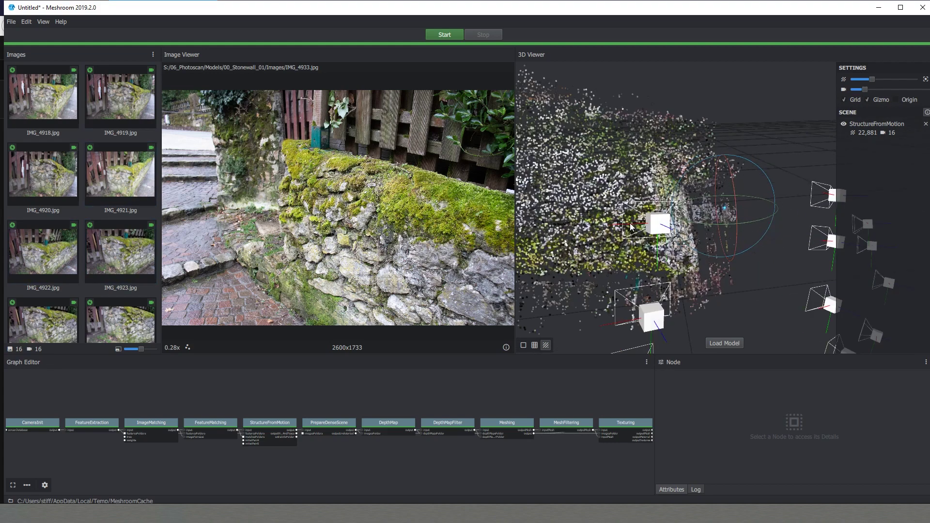
pyautogui.moveTo(632, 226); pyautogui.dragTo(645, 260)
pyautogui.scroll(-3, 645, 255)
pyautogui.scroll(5, 646, 255)
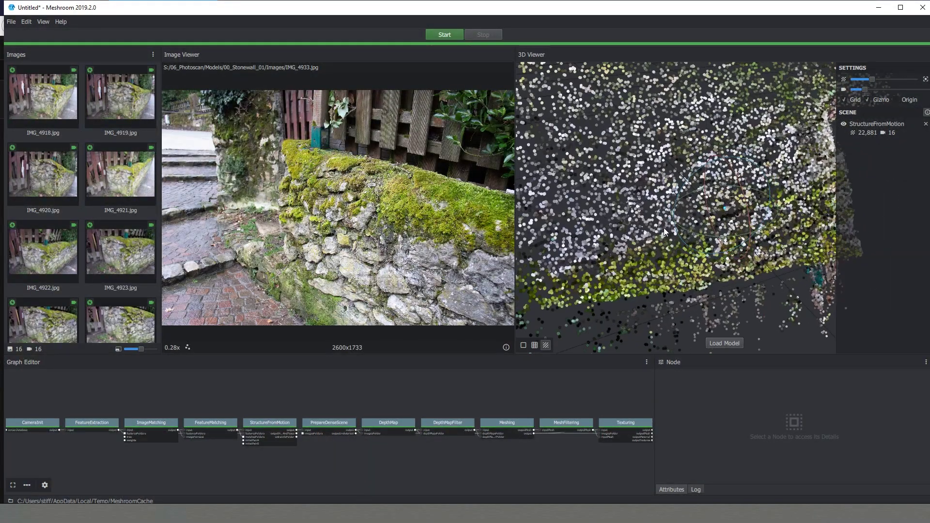
pyautogui.scroll(-5, 664, 227)
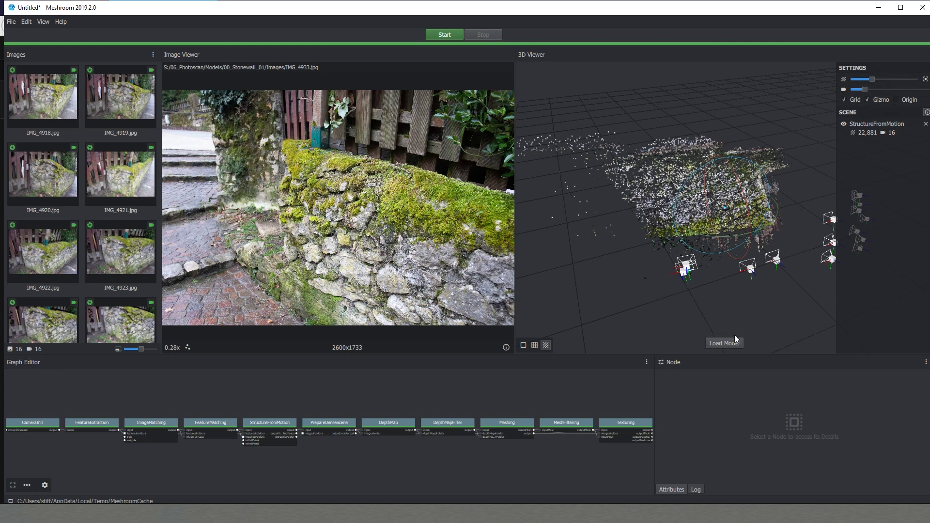
pyautogui.click(725, 344)
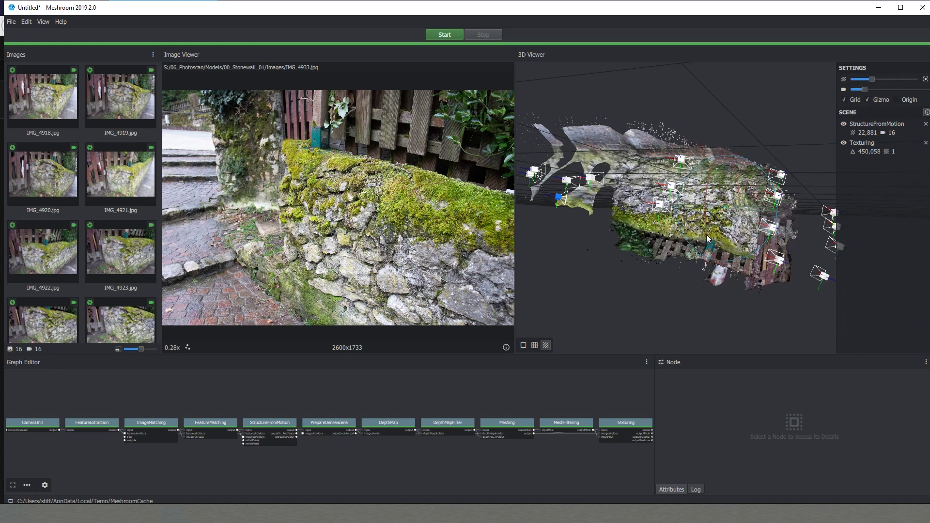
# Step: Orbit to a frontal view of the wall, shrink the point size to 0, then restore it to 2.10
pyautogui.scroll(5, 736, 264)
pyautogui.moveTo(735, 262); pyautogui.dragTo(613, 111)
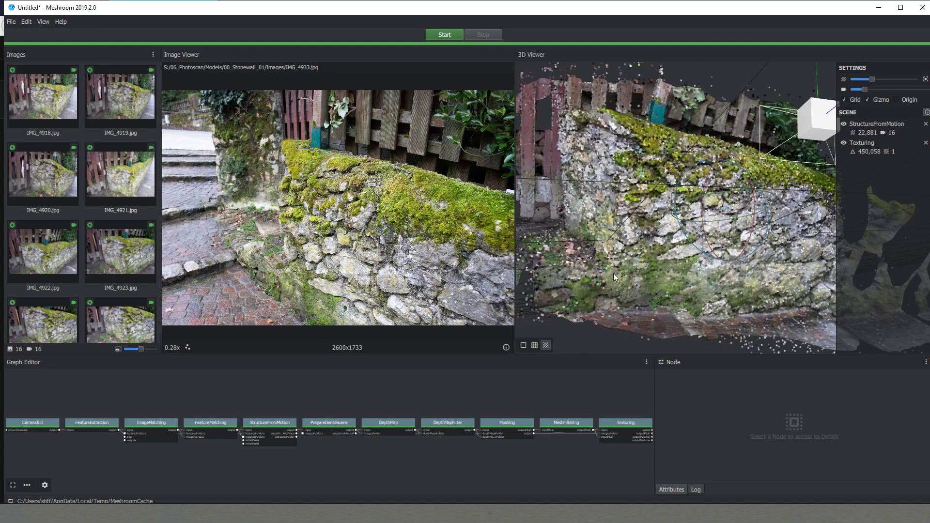
pyautogui.moveTo(867, 83)
pyautogui.moveTo(873, 80); pyautogui.dragTo(852, 83)
pyautogui.scroll(6, 633, 207)
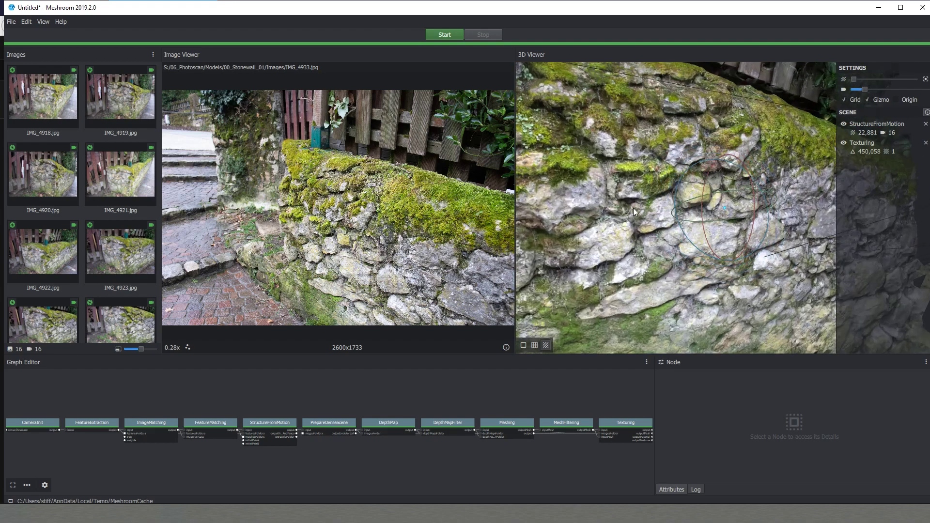
pyautogui.scroll(-8, 688, 208)
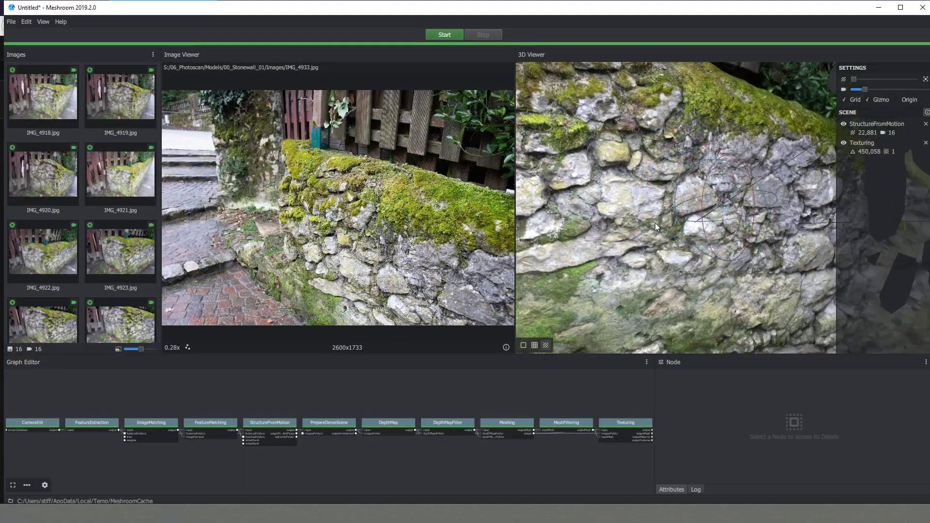
pyautogui.scroll(3, 677, 208)
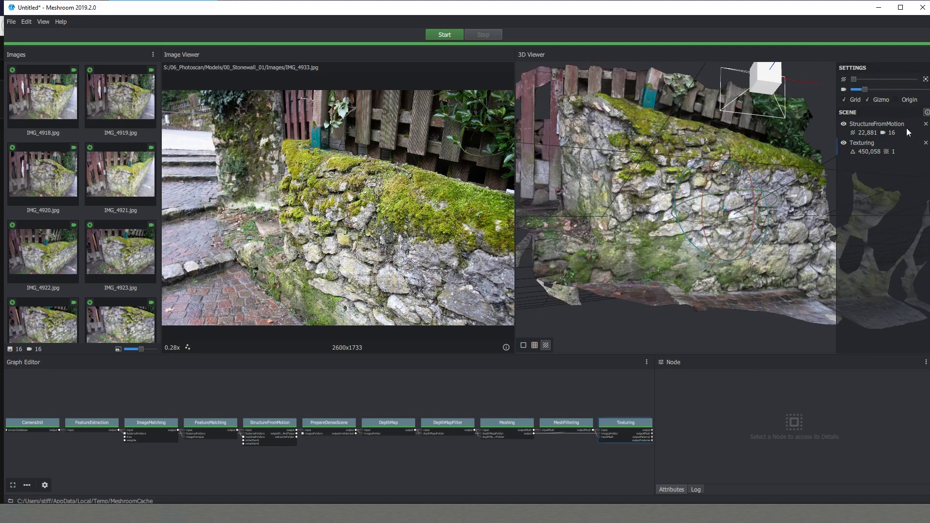
pyautogui.moveTo(853, 80)
pyautogui.mouseDown()
pyautogui.moveTo(915, 86)
pyautogui.moveTo(861, 80)
pyautogui.mouseUp()
pyautogui.scroll(2, 804, 291)
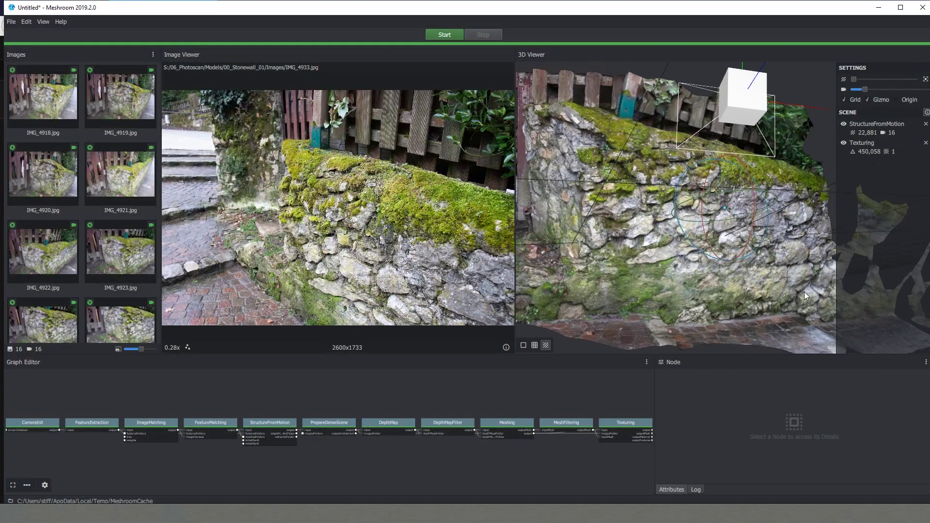